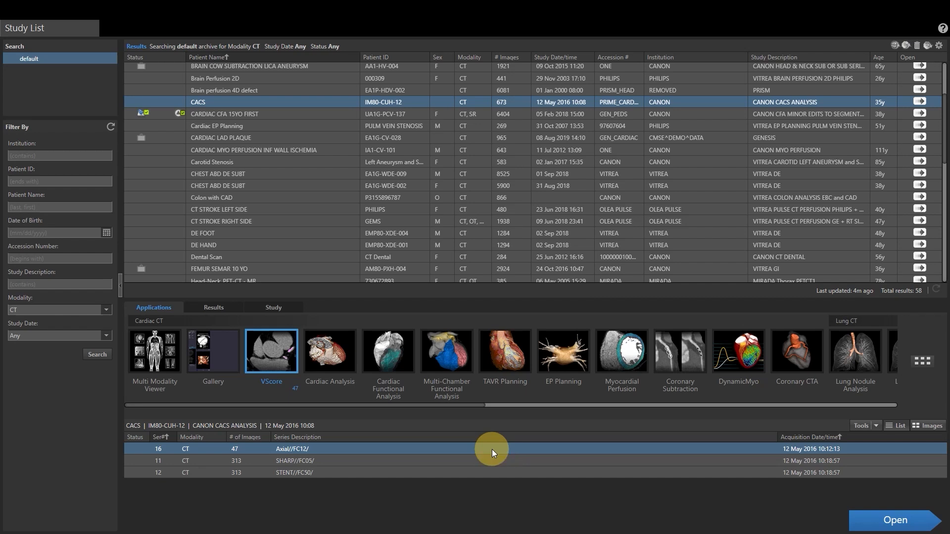
Open the 47-image Axial//FC12/ series in VScore and browse to slice 9 with the coronary calcifications.
left_click(855, 518)
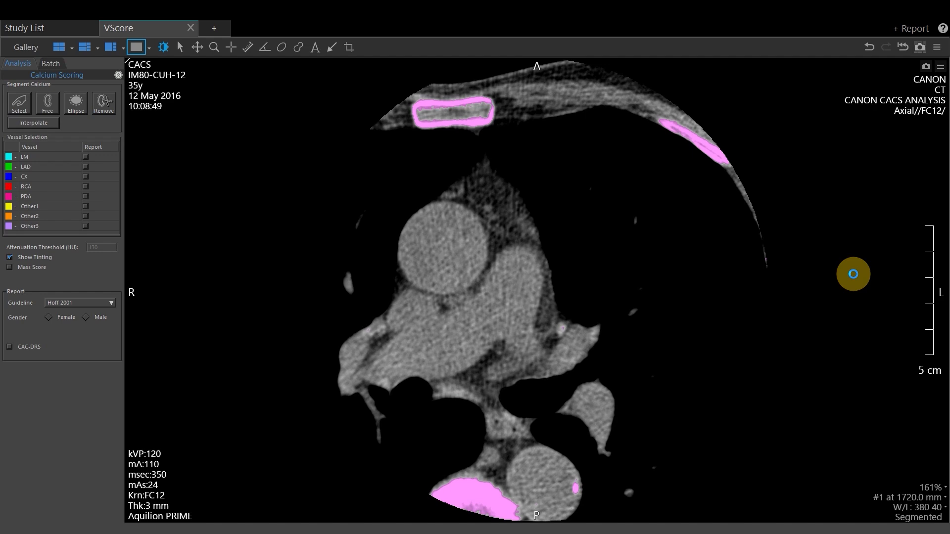
scroll(648, 341, "down", 4)
scroll(649, 341, "down", 2)
scroll(648, 341, "down", 4)
scroll(649, 341, "up", 2)
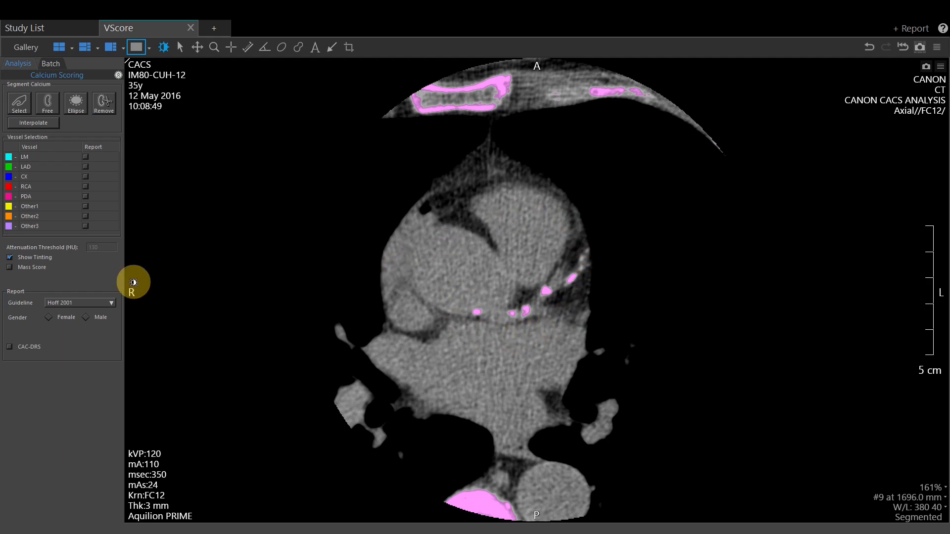
Turn the calcium tinting off and on again to compare the calcifications on slice 9.
left_click(10, 258)
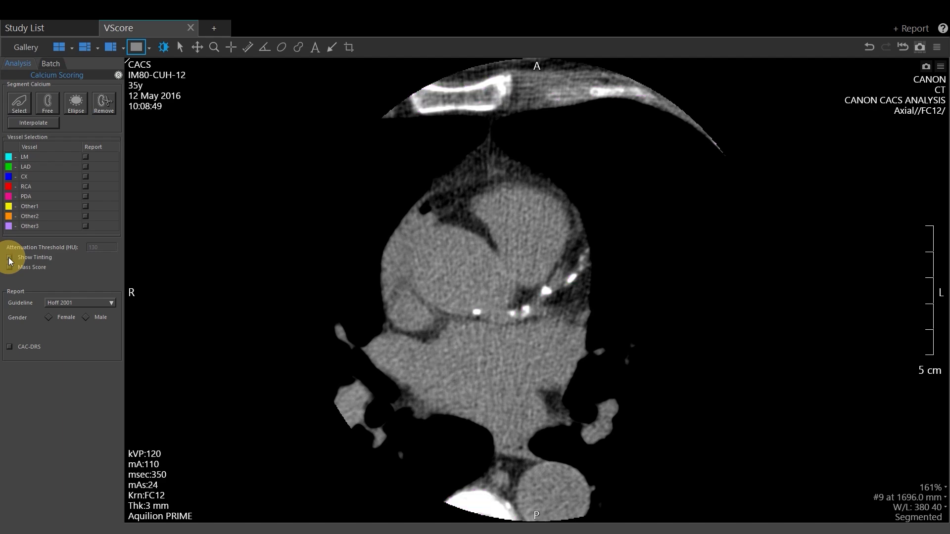
left_click(10, 258)
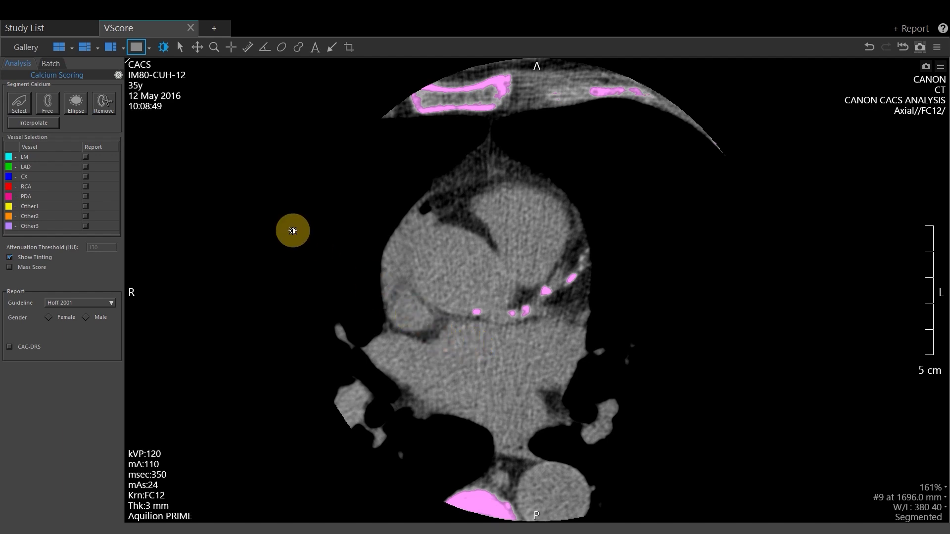
Assign the two neighbouring calcium clusters at the left main origin on slice 9 to LM with the Select tool.
left_click(54, 157)
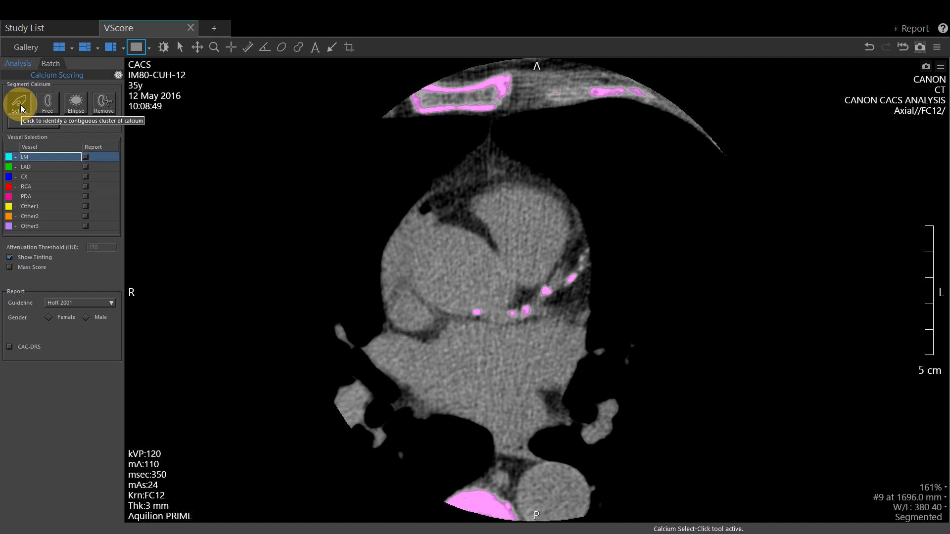
left_click(513, 312)
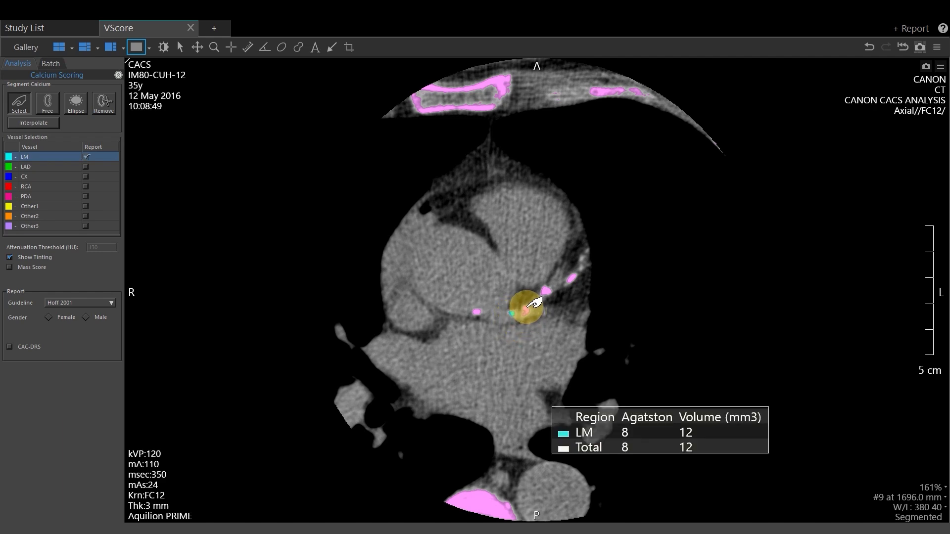
left_click(528, 307)
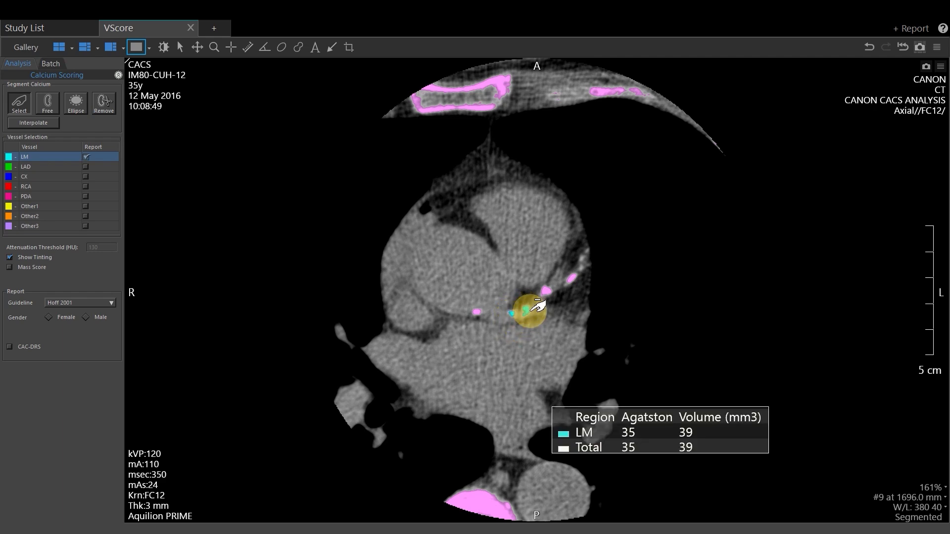
Add the adjacent cluster beyond the left main to LM on slice 9 and deselect it again.
left_click(547, 290)
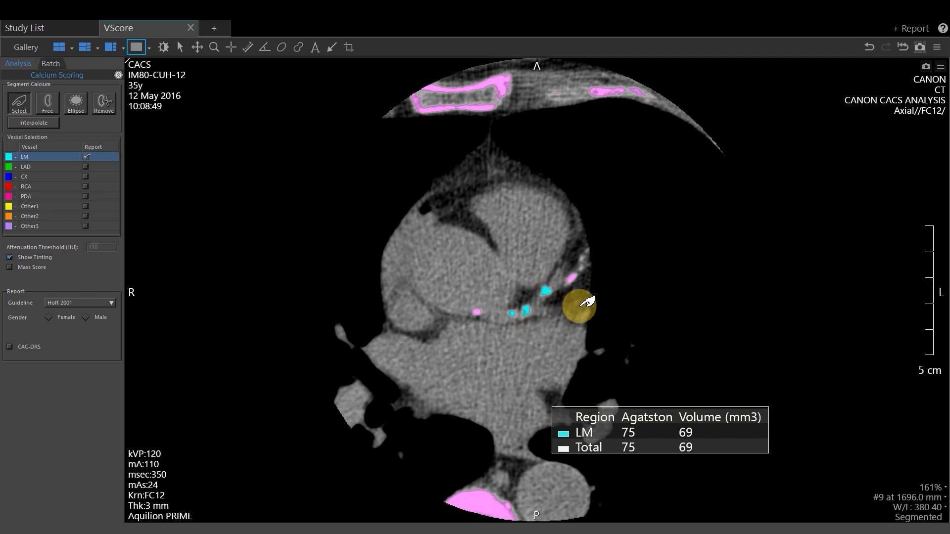
left_click(547, 289)
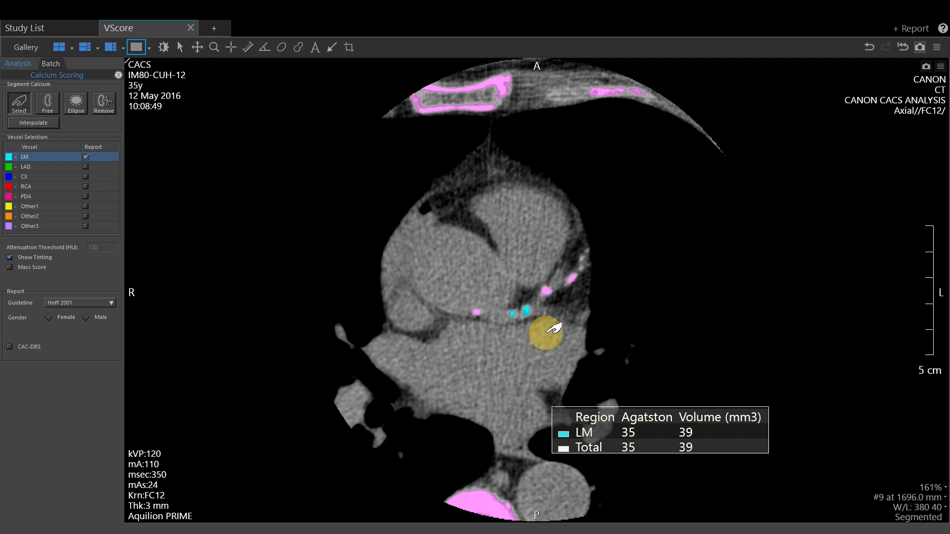
scroll(554, 329, "down", 1)
scroll(553, 329, "up", 1)
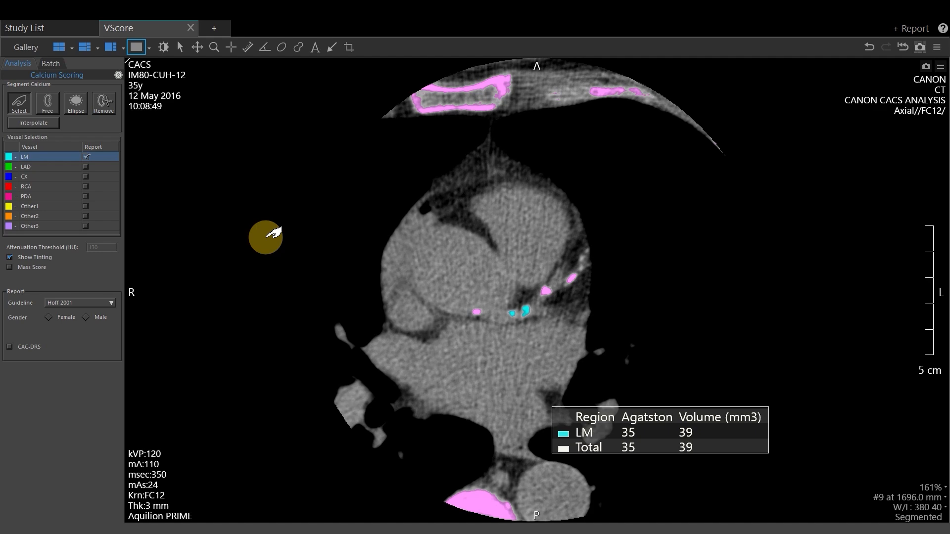
Draw a freehand outline around the two remaining anterior-left calcium clusters on slice 9 and assign them to LAD.
left_click(48, 105)
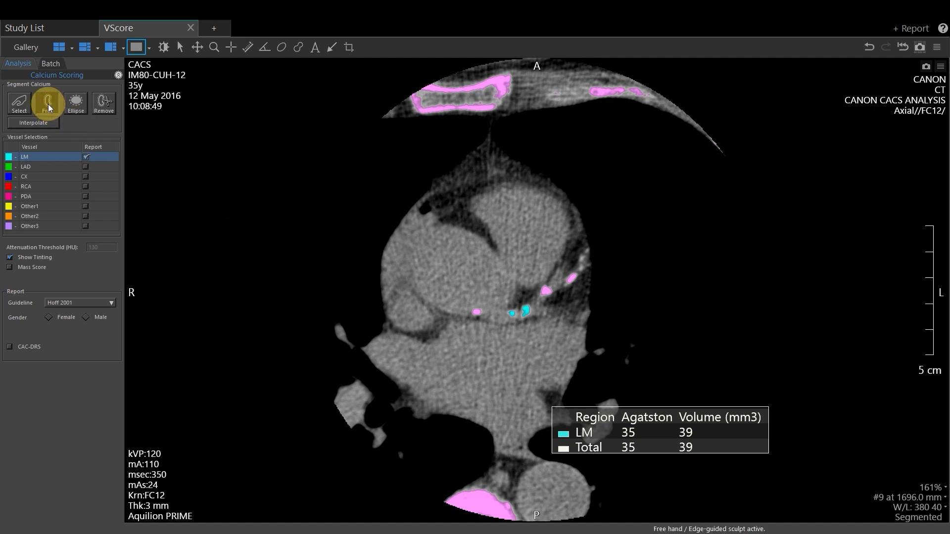
left_click(49, 168)
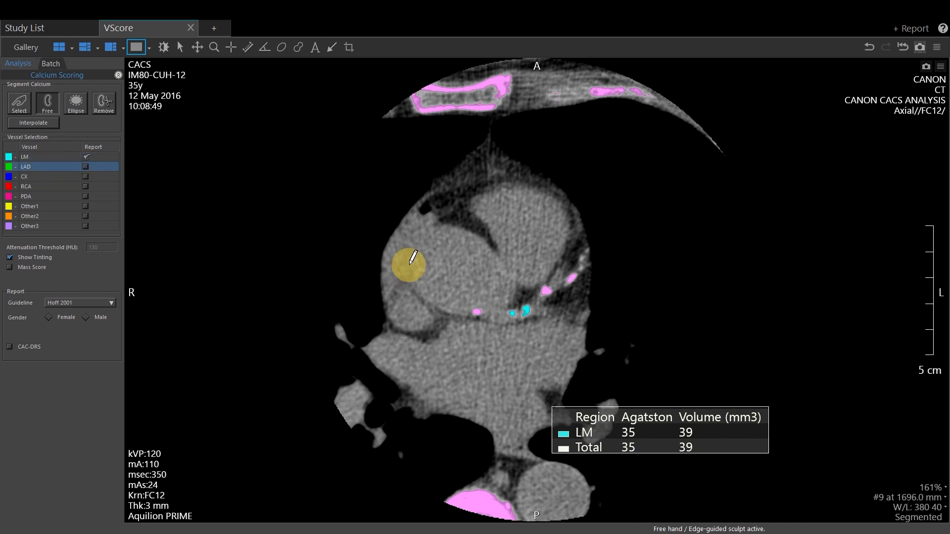
mouse_move(566, 255)
left_mouse_down()
mouse_move(526, 278)
mouse_move(549, 303)
mouse_move(592, 275)
mouse_move(558, 249)
mouse_move(566, 245)
left_mouse_up()
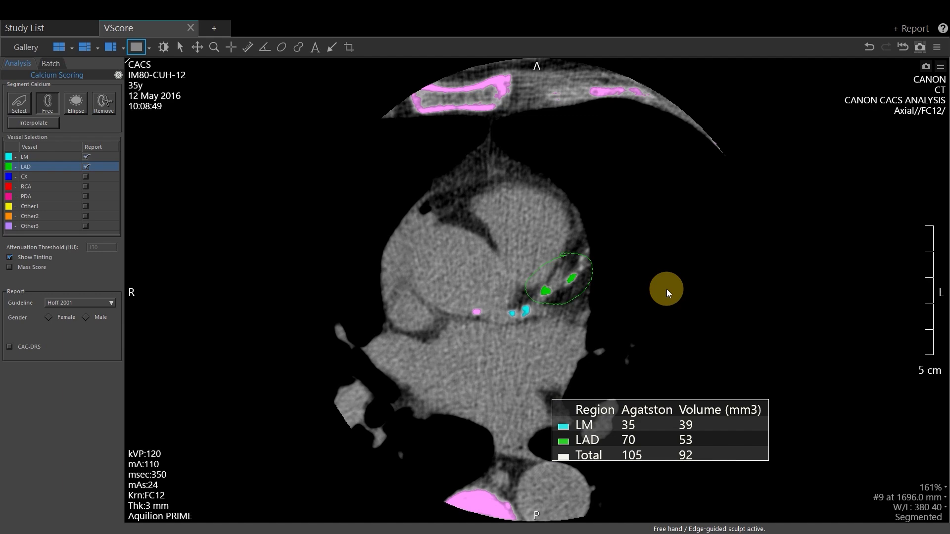
Outline the LAD calcifications freehand on the following slices, including slices 11, 12 and 15.
scroll(666, 289, "down", 1)
mouse_move(590, 225)
left_mouse_down()
mouse_move(577, 270)
mouse_move(603, 250)
mouse_move(589, 227)
mouse_move(584, 234)
mouse_move(615, 250)
mouse_move(597, 230)
left_mouse_up()
scroll(663, 247, "down", 1)
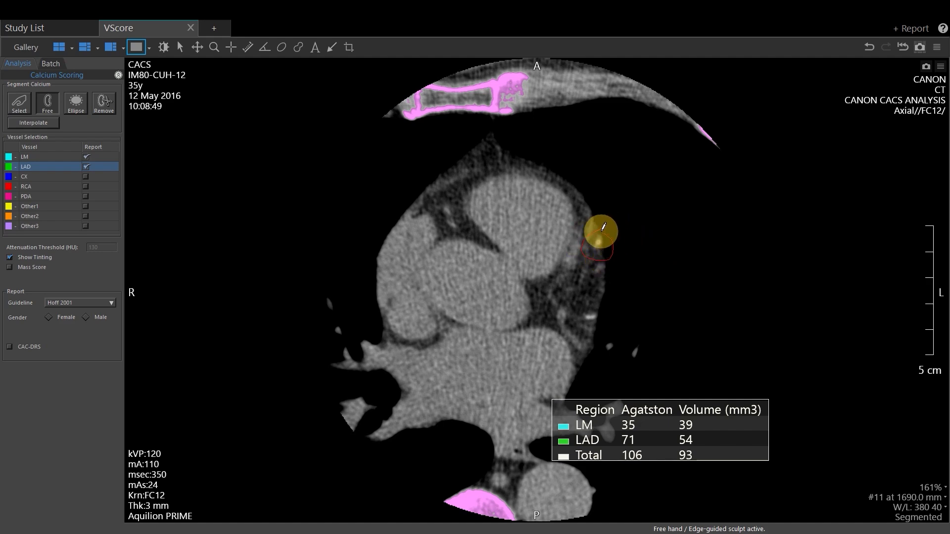
scroll(686, 268, "down", 1)
mouse_move(589, 194)
left_mouse_down()
mouse_move(581, 191)
mouse_move(595, 221)
mouse_move(587, 194)
left_mouse_up()
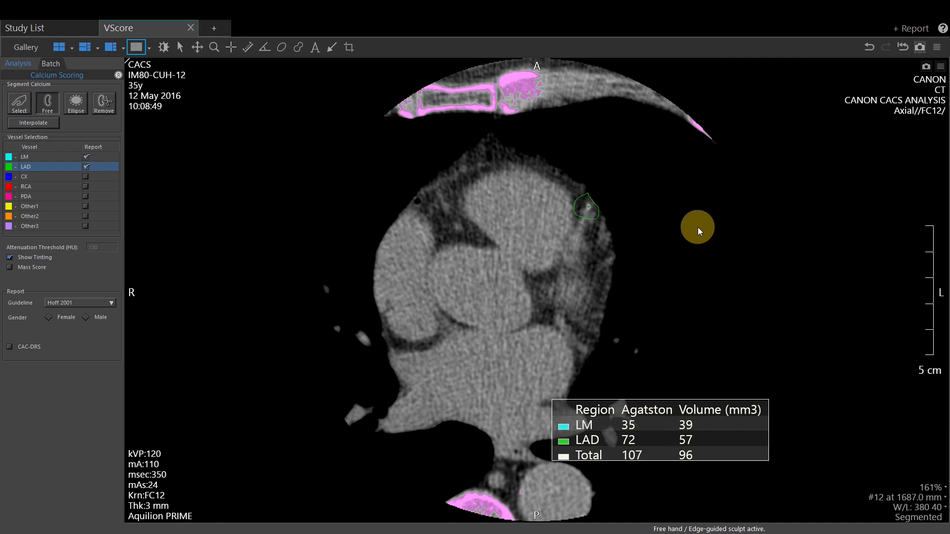
scroll(687, 228, "down", 2)
scroll(686, 228, "down", 1)
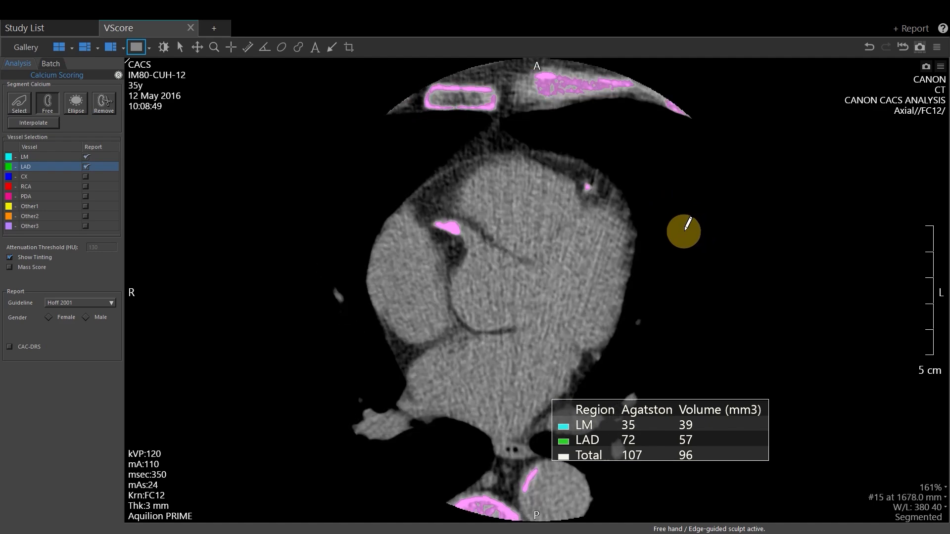
mouse_move(579, 177)
left_mouse_down()
mouse_move(587, 194)
mouse_move(596, 178)
mouse_move(581, 179)
left_mouse_up()
scroll(716, 206, "down", 1)
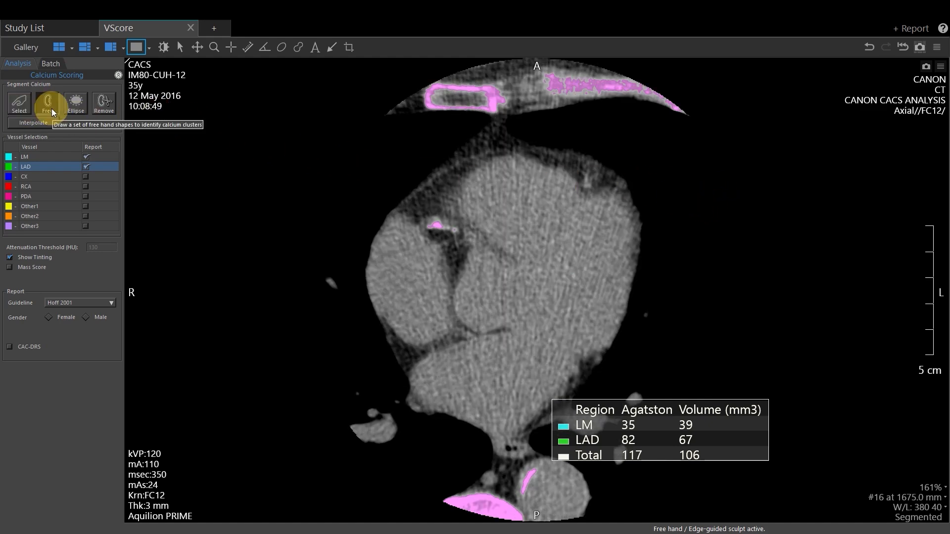
Assign the small anterior calcium spot on slice 19 to LAD with the Select tool and check the remaining slices.
left_click(19, 102)
scroll(569, 262, "down", 1)
scroll(572, 260, "up", 1)
scroll(572, 262, "down", 2)
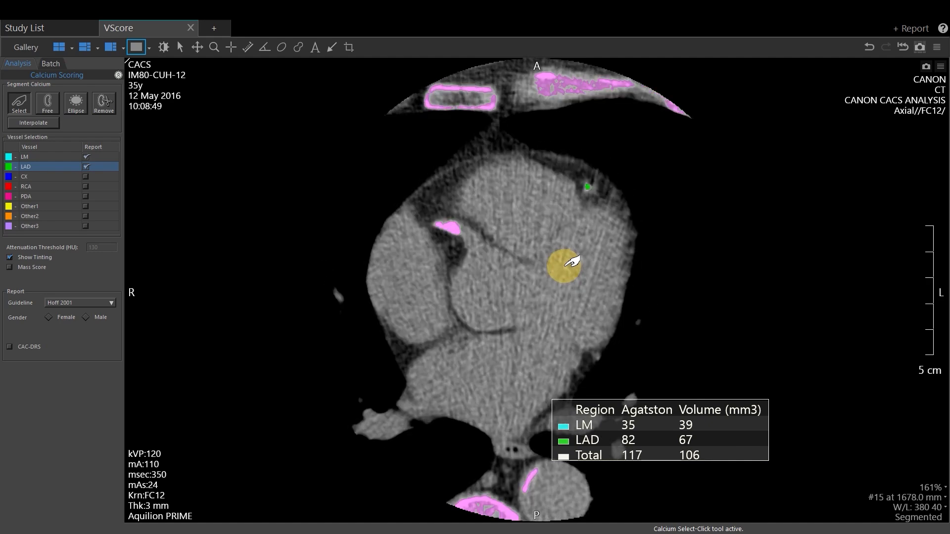
scroll(565, 262, "down", 1)
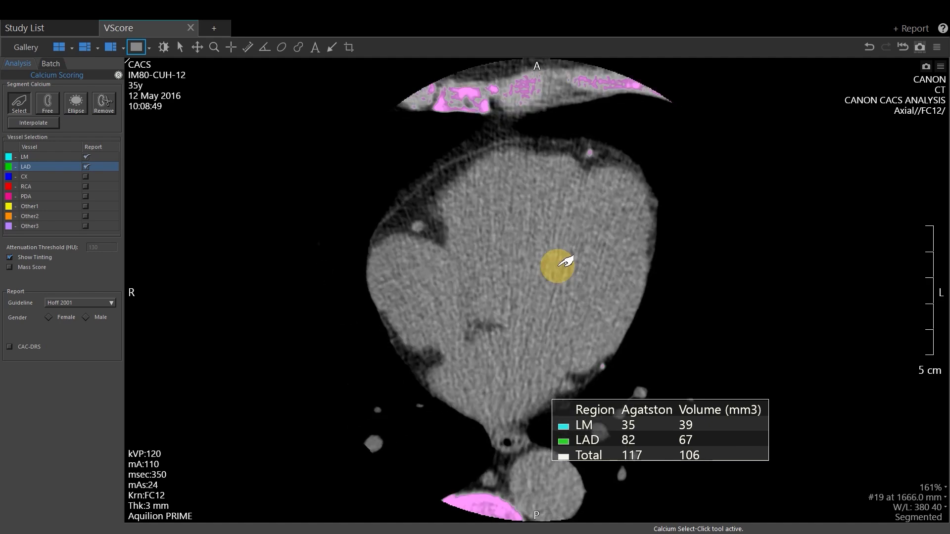
left_click(642, 160)
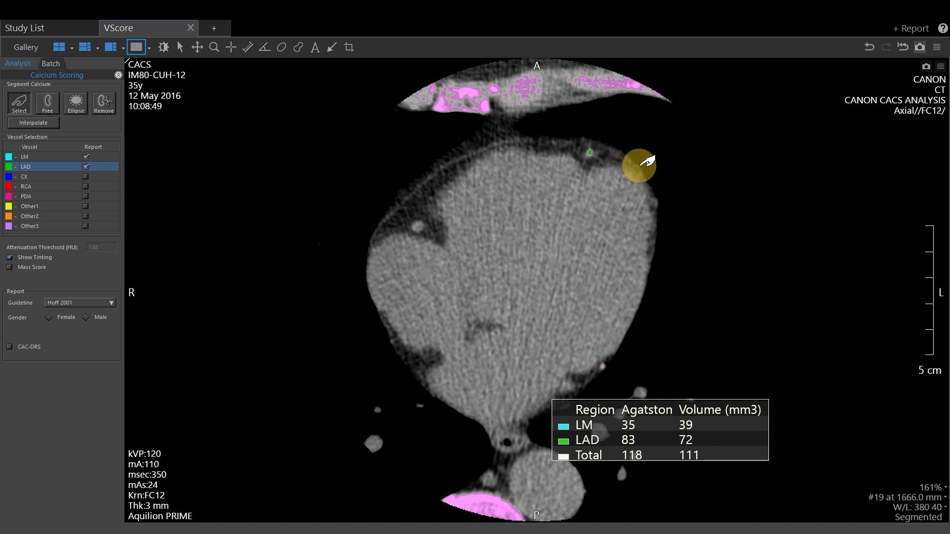
scroll(642, 162, "down", 6)
scroll(641, 163, "down", 1)
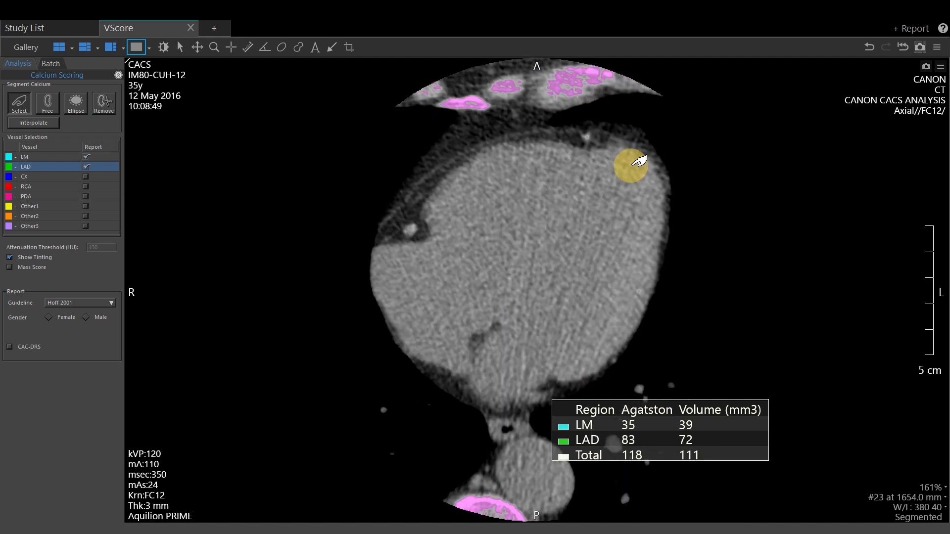
scroll(638, 162, "down", 12)
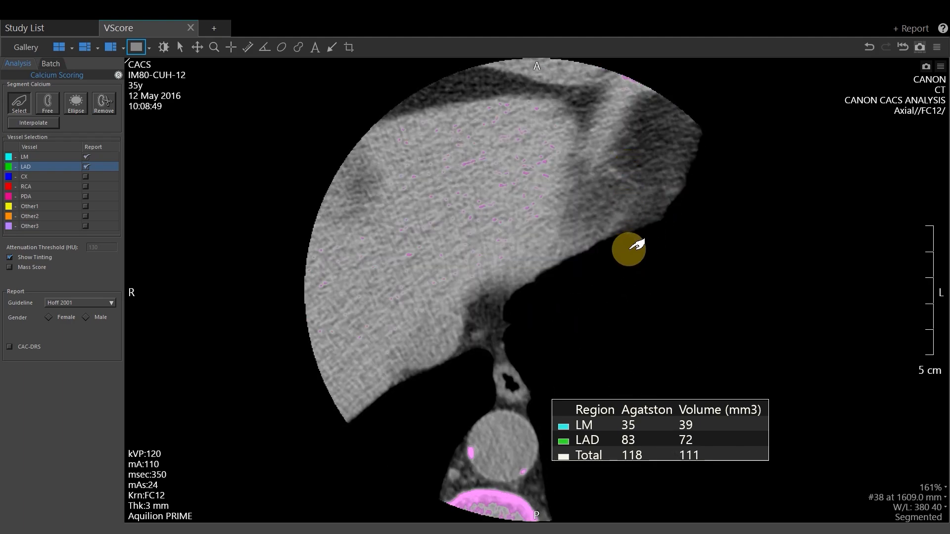
Assign the large calcium cluster near the right coronary origin on slice 15 to RCA with the Select tool.
scroll(623, 159, "up", 14)
left_click_drag(629, 252, 631, 183)
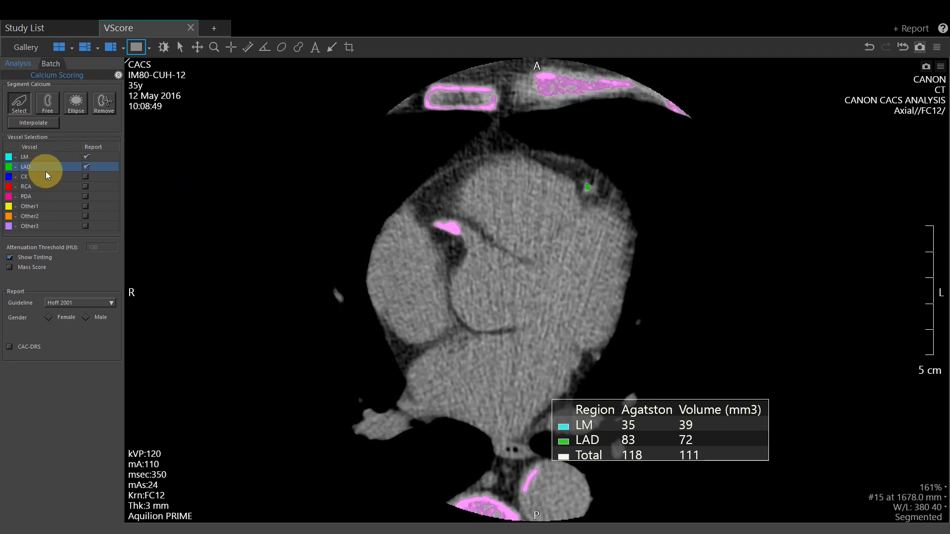
left_click(45, 188)
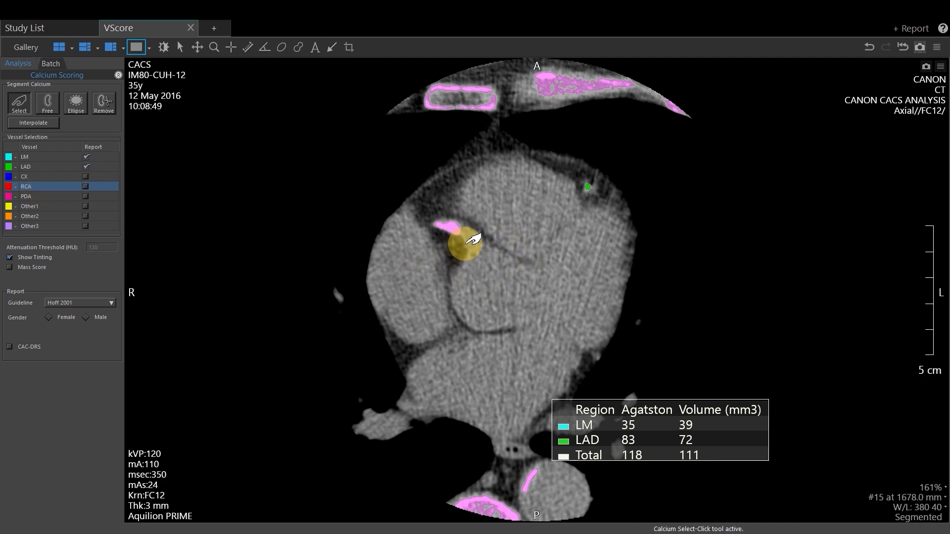
scroll(541, 249, "down", 2)
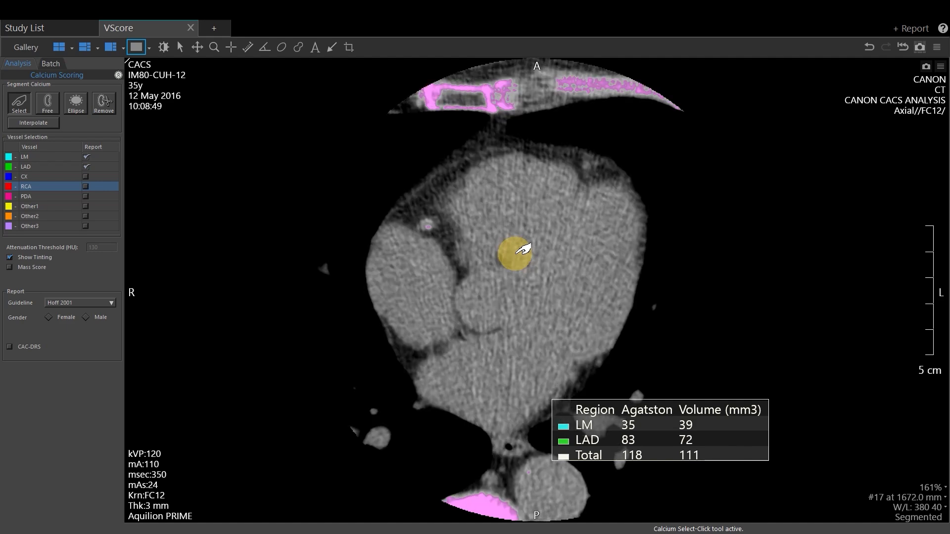
scroll(523, 249, "up", 3)
scroll(522, 249, "down", 1)
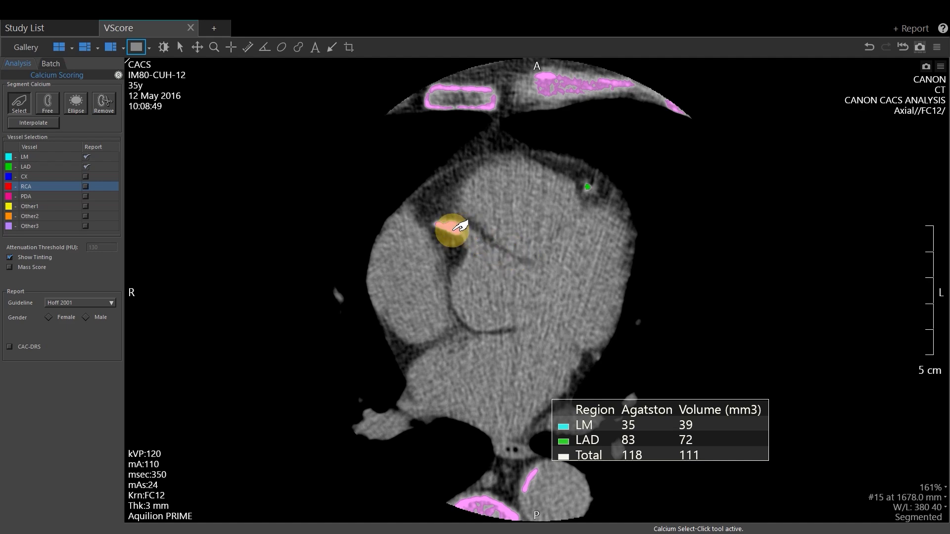
left_click(455, 227)
scroll(530, 255, "down", 1)
scroll(530, 255, "up", 1)
scroll(532, 258, "down", 1)
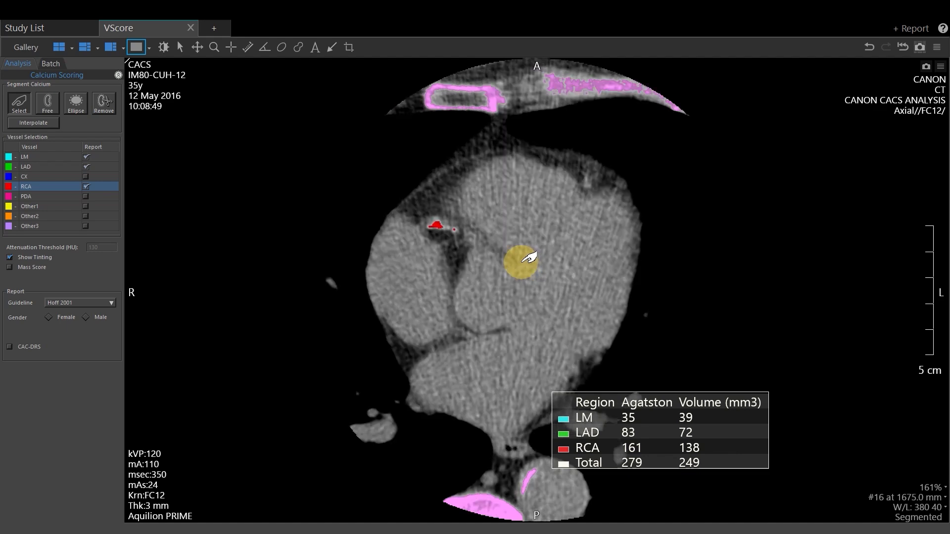
Add the right coronary calcium spots on slice 20 and around slice 24 to RCA.
scroll(529, 258, "down", 1)
scroll(529, 257, "down", 1)
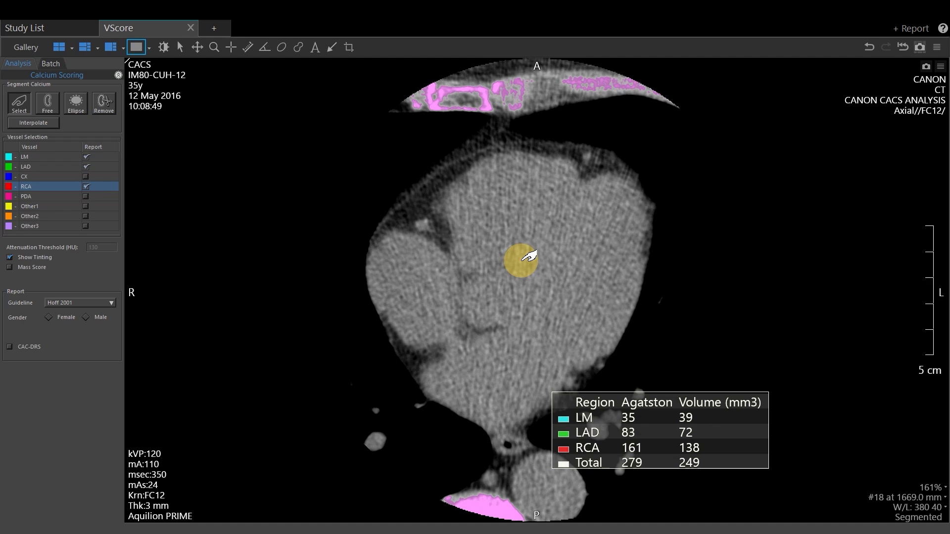
scroll(529, 256, "down", 1)
scroll(530, 256, "down", 1)
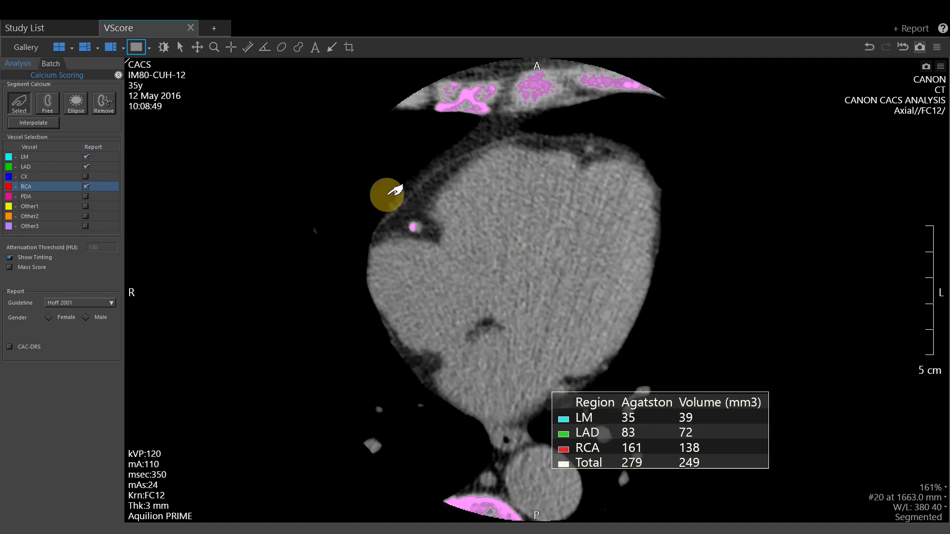
left_click(413, 227)
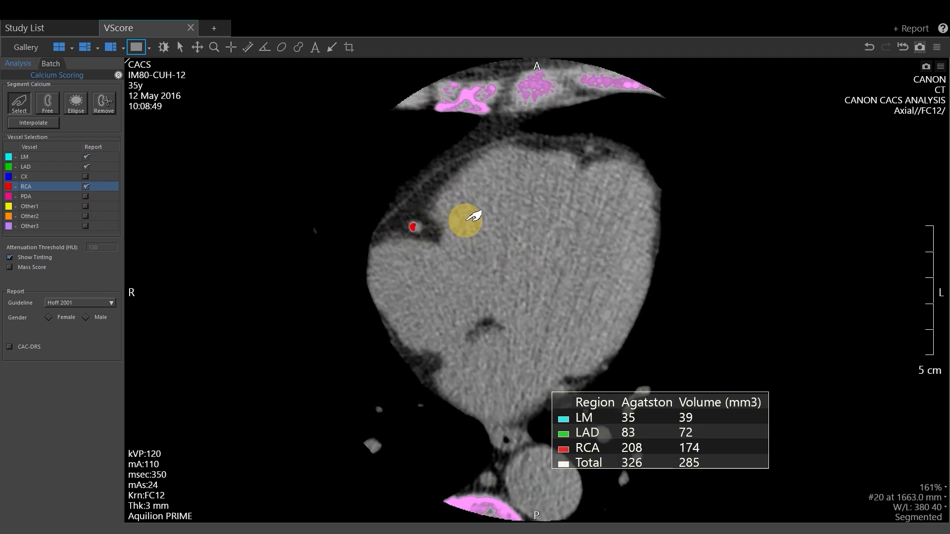
scroll(475, 218, "down", 1)
scroll(477, 220, "down", 3)
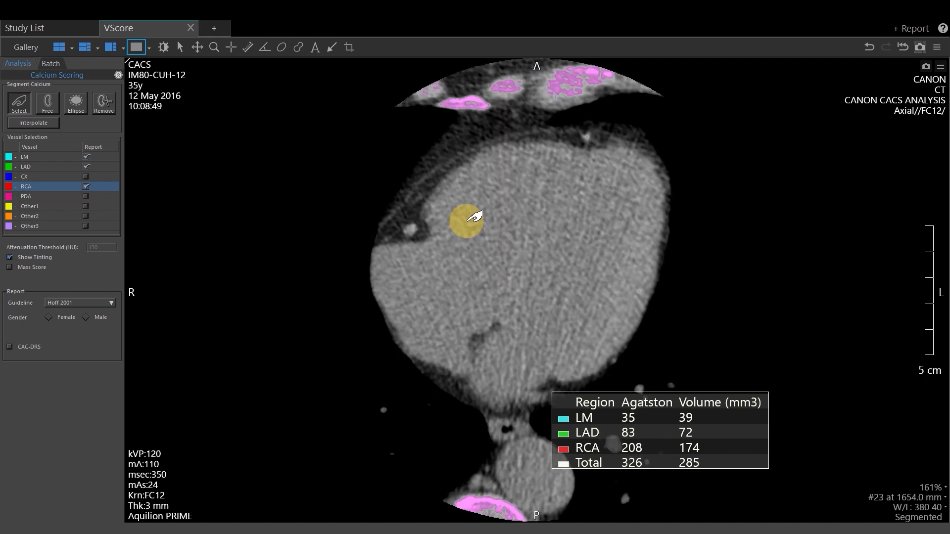
left_click(414, 223)
left_click(407, 230)
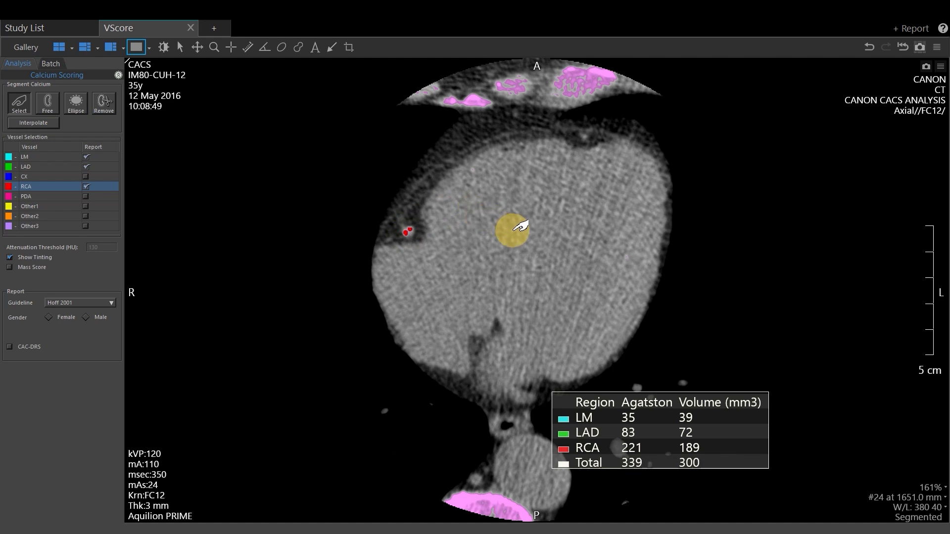
Add the right coronary calcification on the slices below slice 24 to RCA, checking the vessel down to slice 32.
scroll(514, 225, "down", 3)
left_click(406, 236)
scroll(552, 244, "down", 3)
scroll(552, 243, "down", 2)
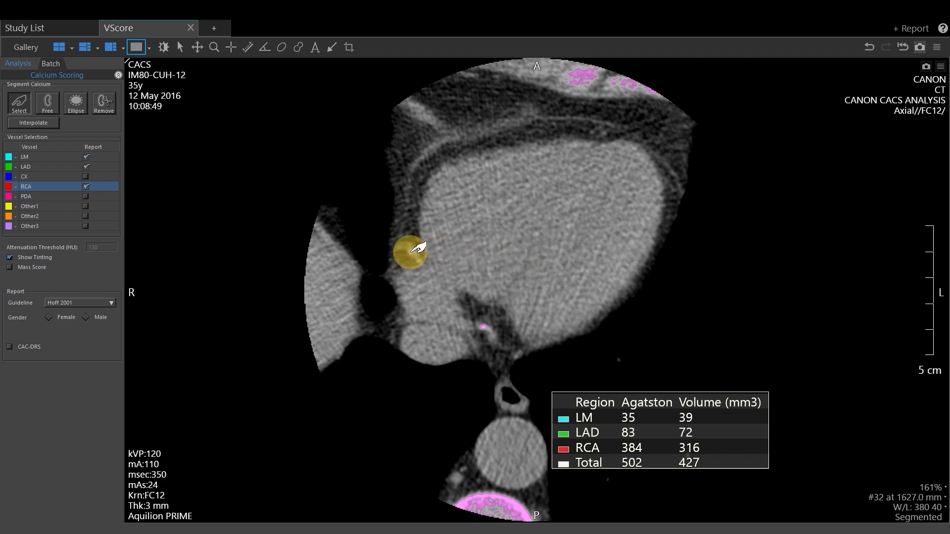
left_click(409, 252)
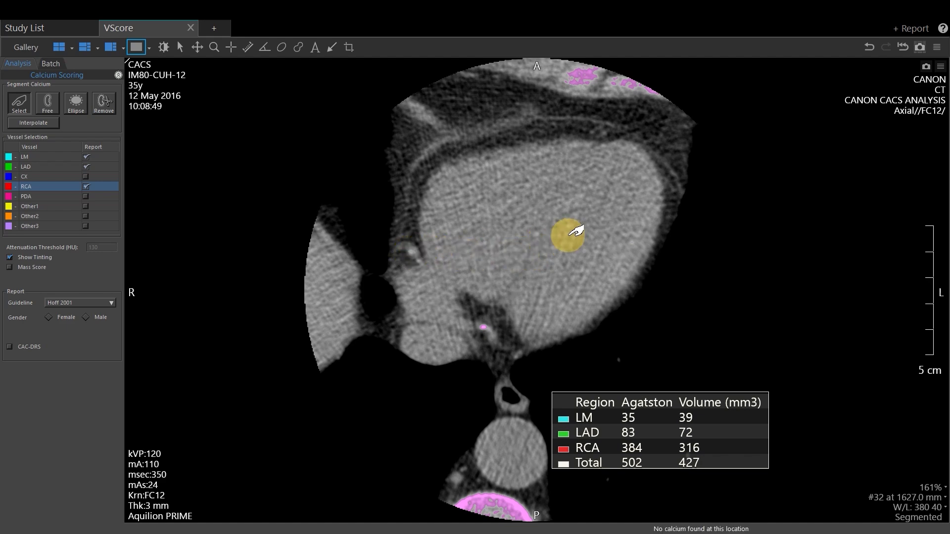
Assign the small posterior calcium spot on slice 32 to CX with the Select tool and check the adjacent slices.
left_click(69, 177)
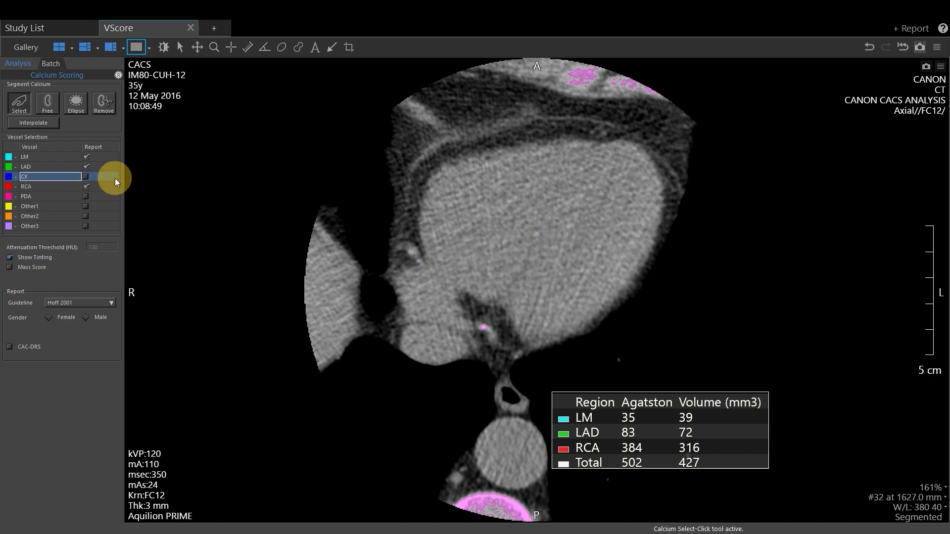
left_click(483, 327)
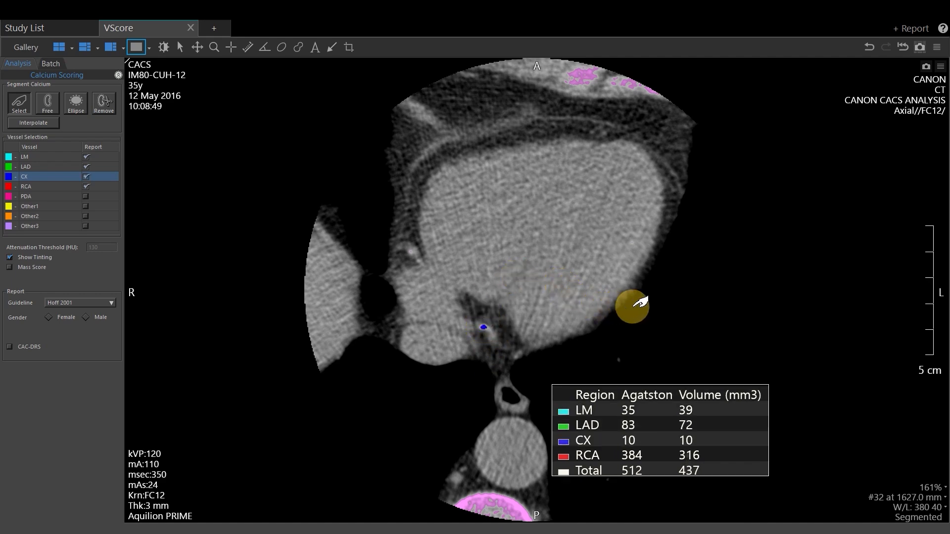
scroll(645, 315, "up", 2)
scroll(637, 312, "down", 2)
Remove the tip on the patient's right side of the RCA cluster on slice 15 with the freehand Remove tool and check slices 13 to 16.
scroll(648, 317, "up", 10)
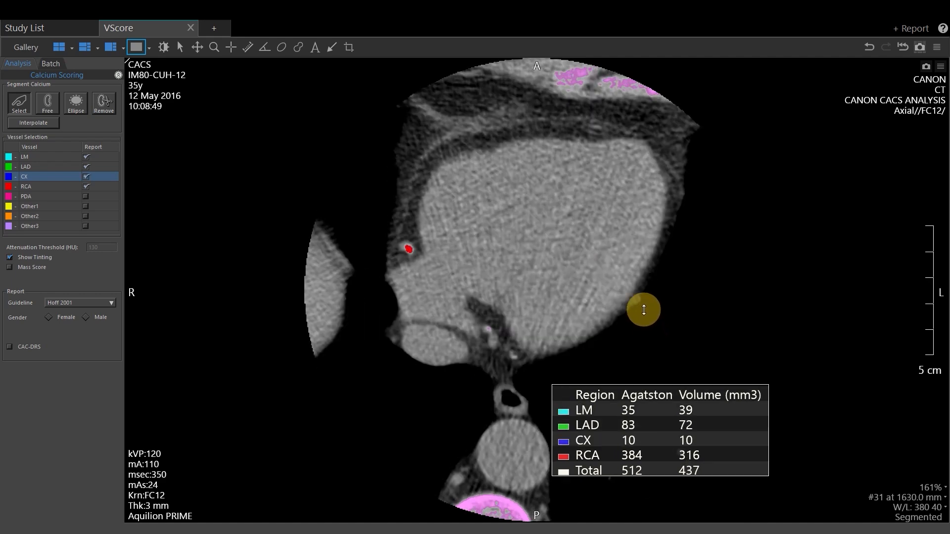
scroll(657, 291, "up", 10)
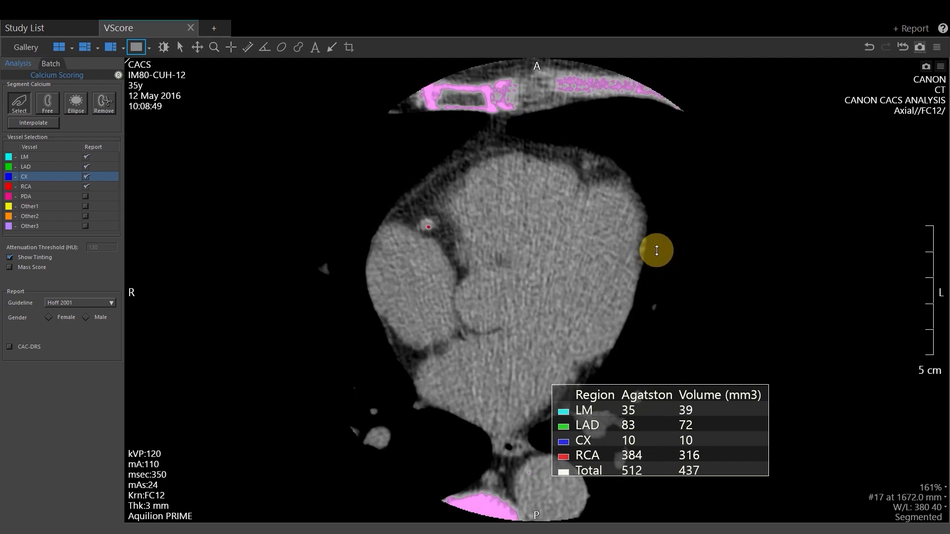
scroll(680, 207, "down", 3)
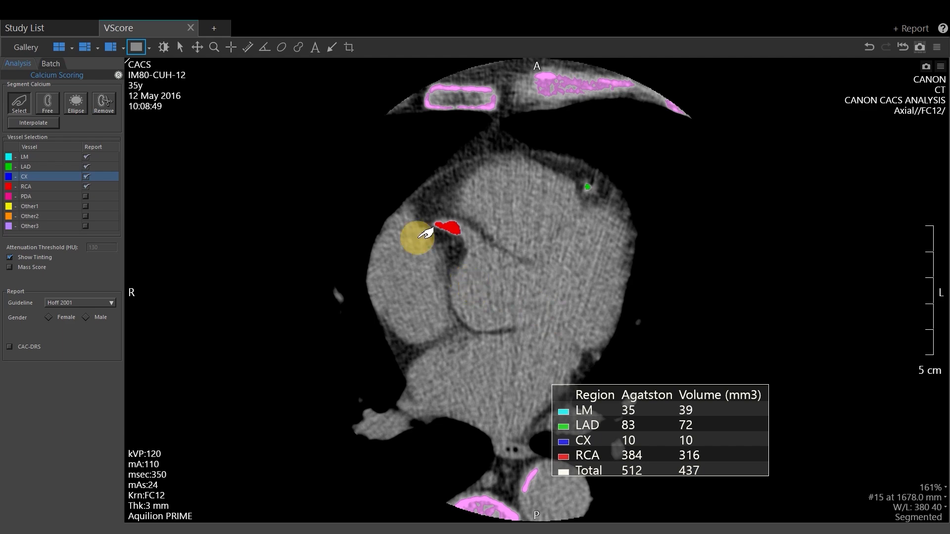
left_click(111, 111)
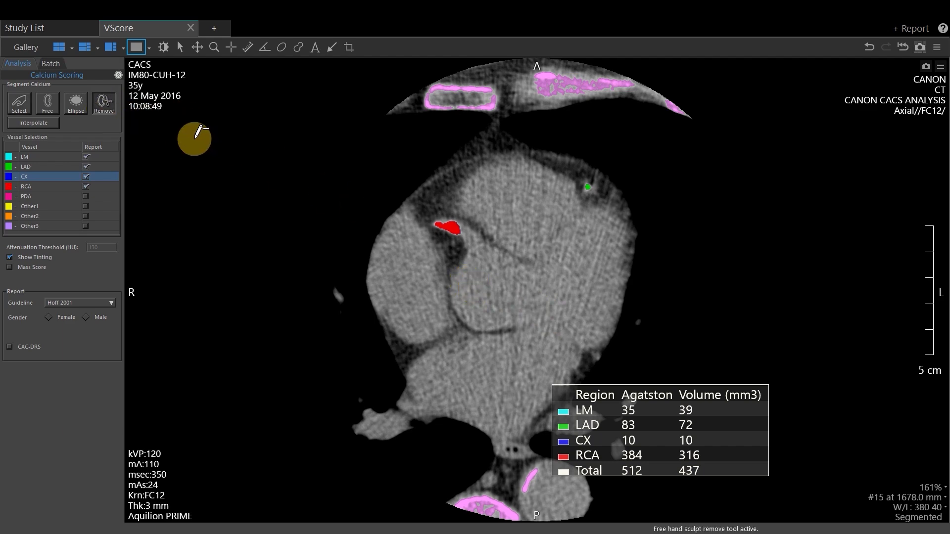
left_click(46, 187)
scroll(491, 318, "down", 1)
scroll(492, 317, "up", 1)
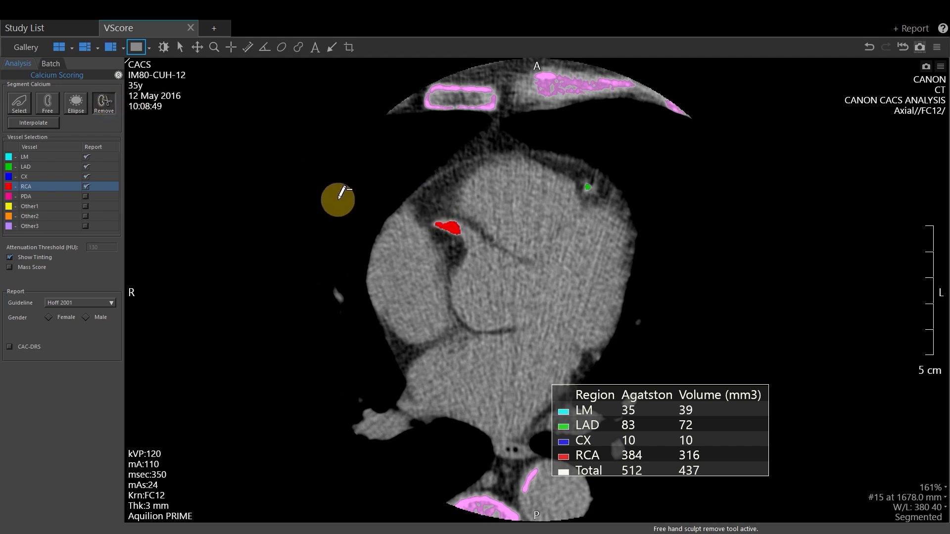
mouse_move(442, 212)
left_mouse_down()
mouse_move(416, 238)
mouse_move(424, 217)
mouse_move(444, 214)
left_mouse_up()
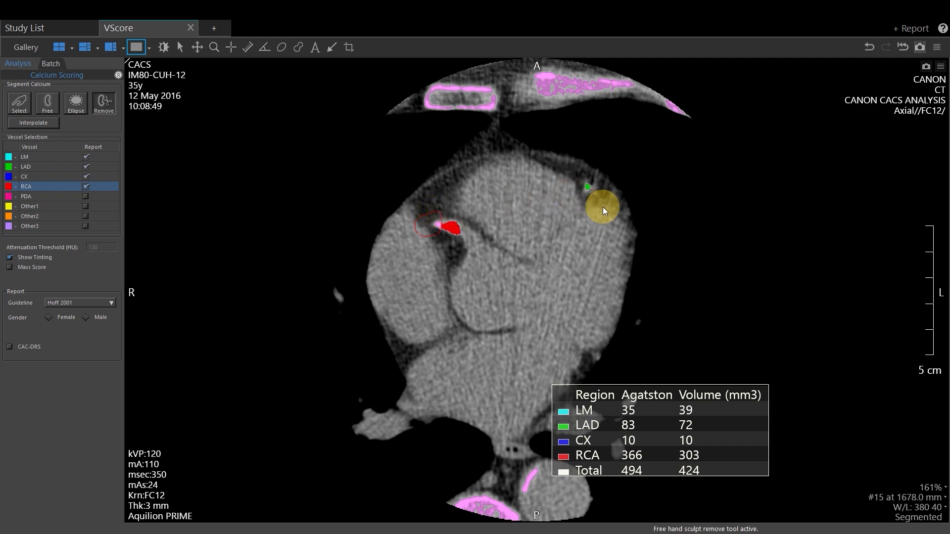
scroll(593, 290, "down", 1)
scroll(593, 292, "up", 1)
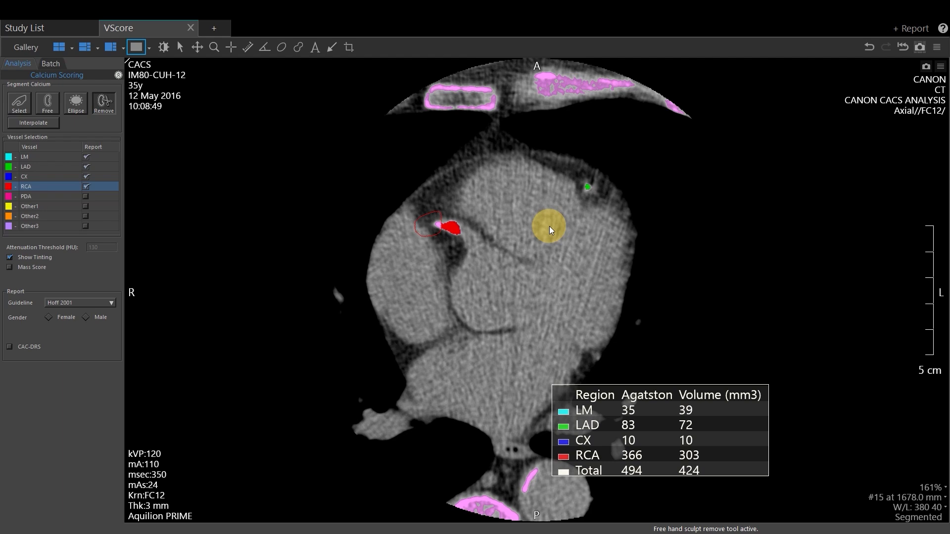
scroll(712, 242, "down", 1)
scroll(687, 292, "up", 3)
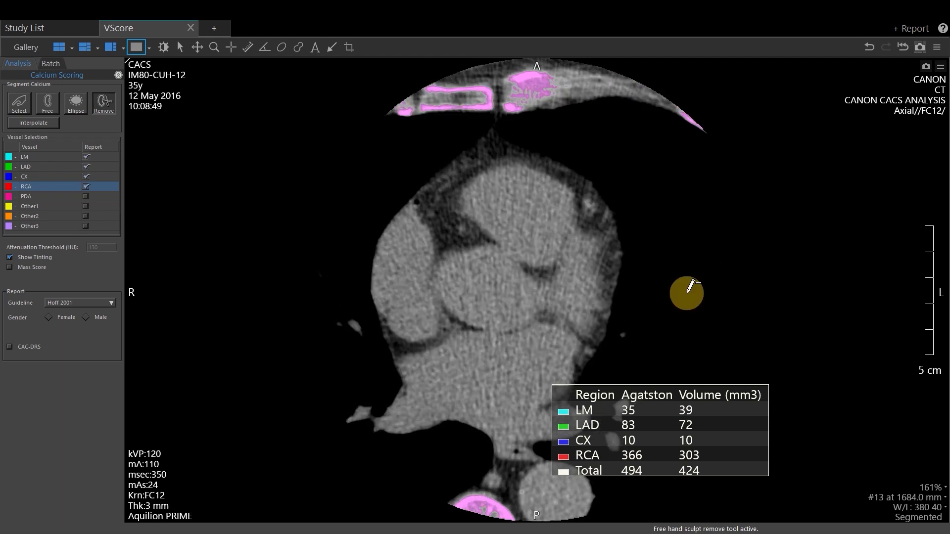
scroll(687, 293, "down", 3)
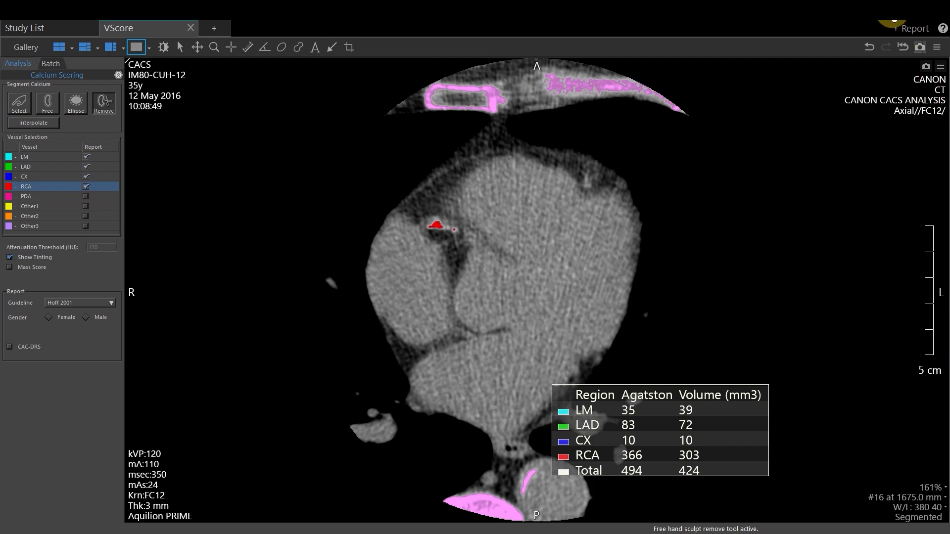
Capture a snapshot of slice 16 and move the score table beside the heart image.
left_click(921, 47)
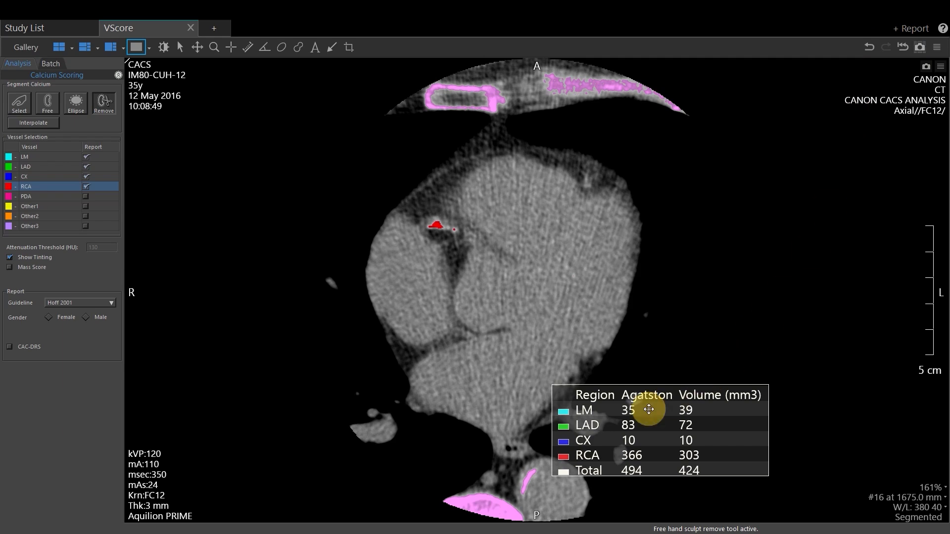
left_click_drag(661, 420, 783, 263)
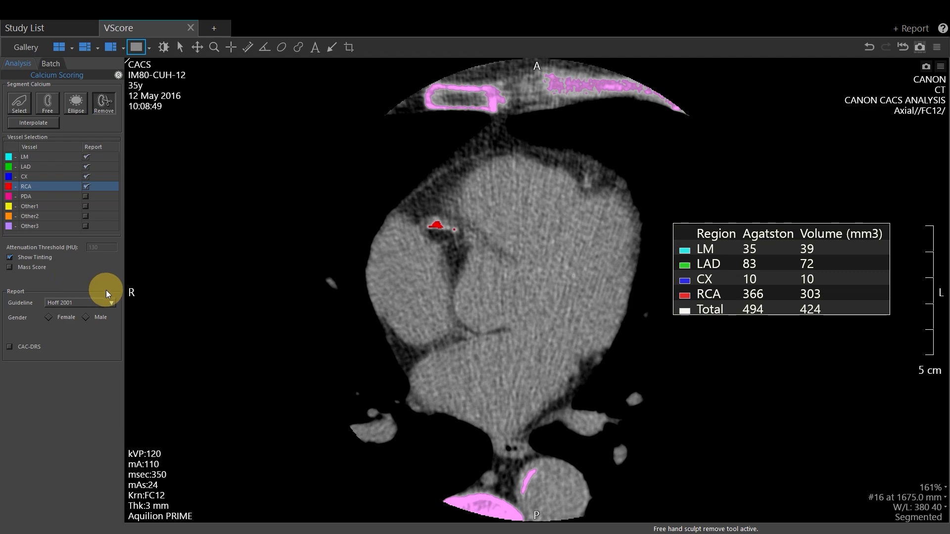
Set the report guideline to Hoff 2001 and the gender to Male.
left_click(111, 304)
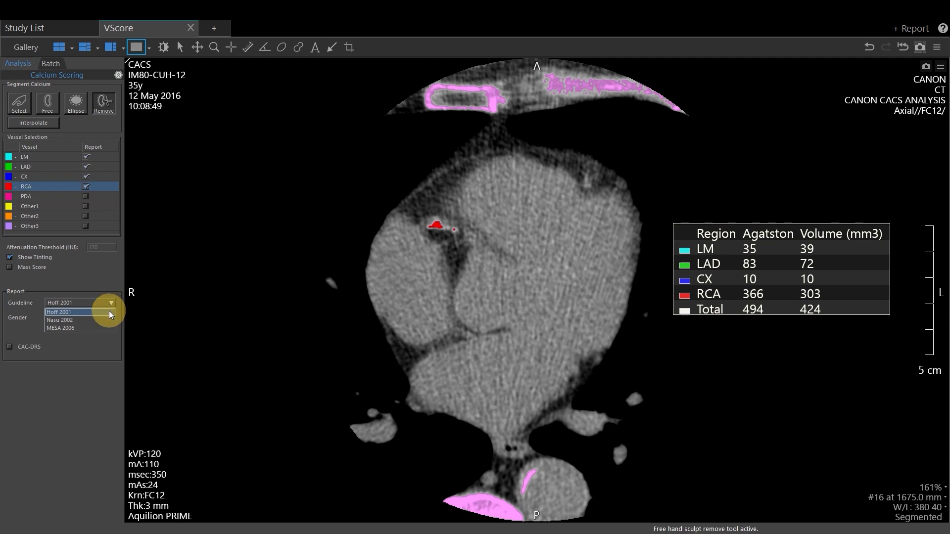
left_click(106, 312)
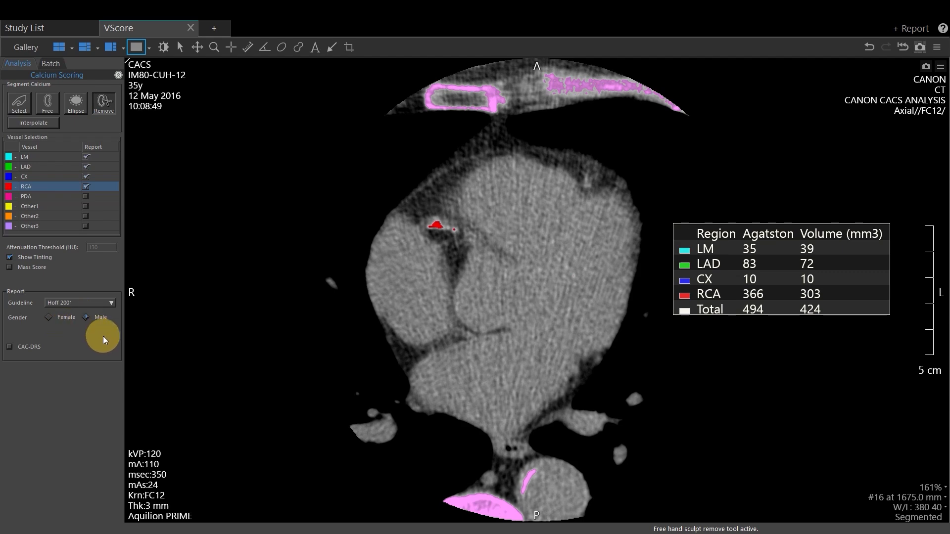
Turn on CAC-DRS, review its number-of-vessels and visual assessment options, and turn it off again.
left_click(9, 348)
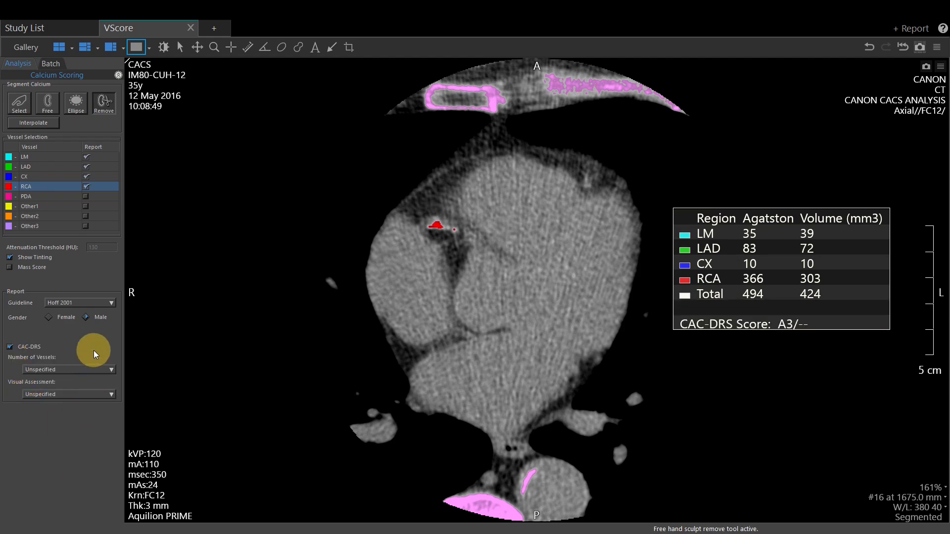
left_click(104, 375)
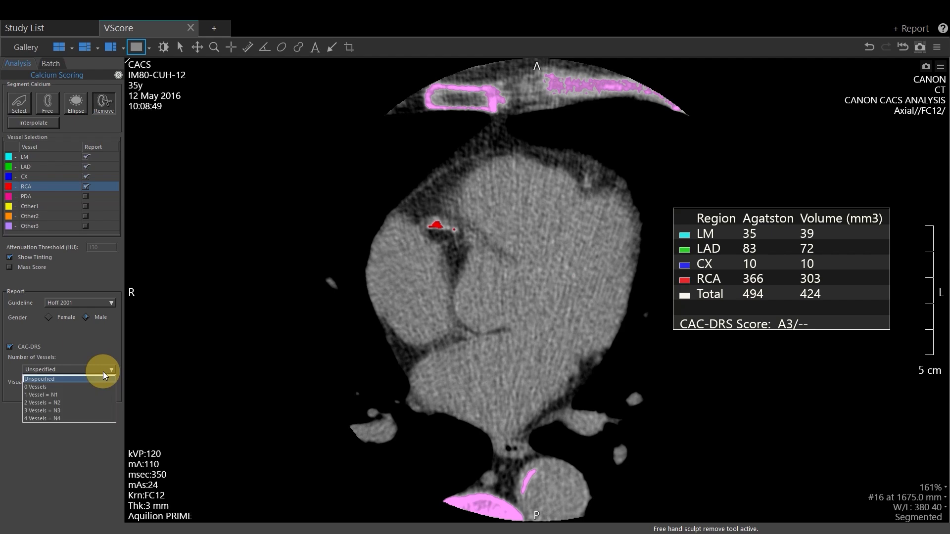
left_click(103, 372)
left_click(104, 395)
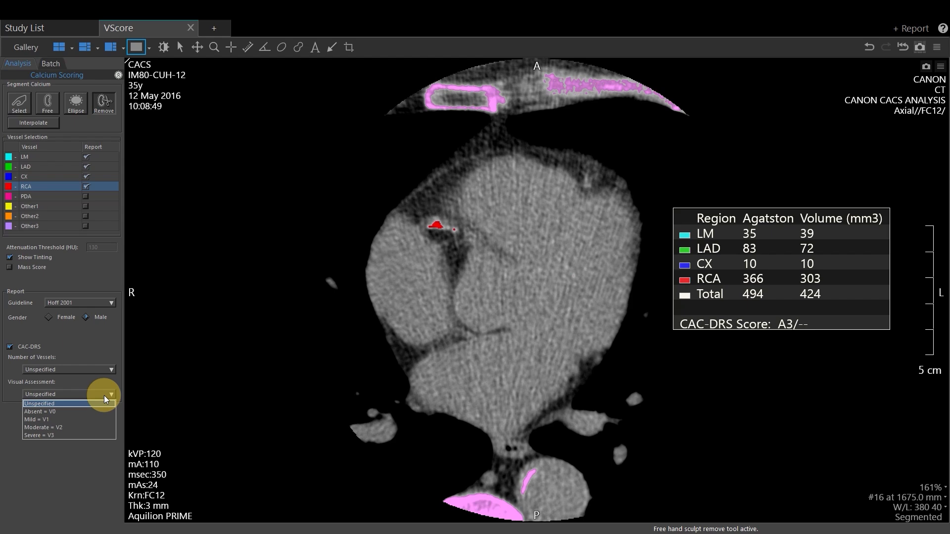
left_click(102, 394)
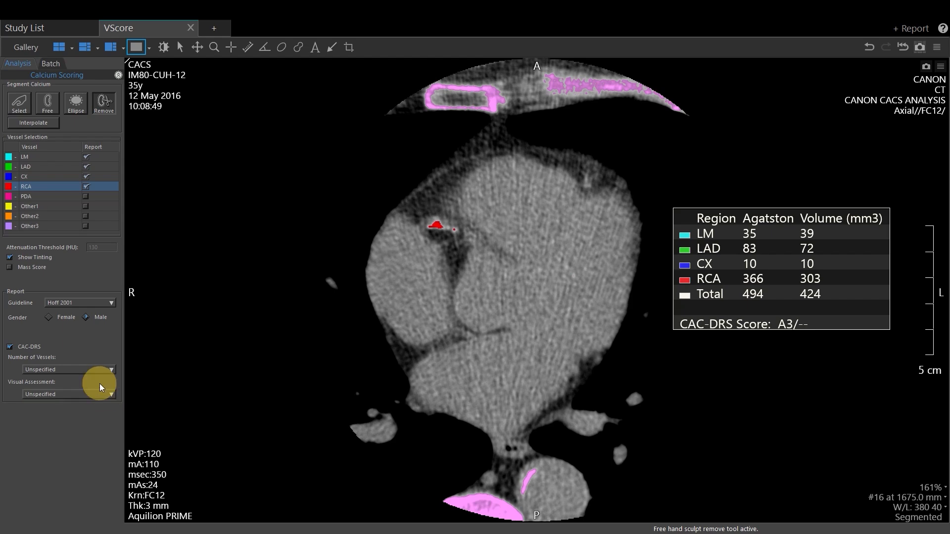
left_click(10, 347)
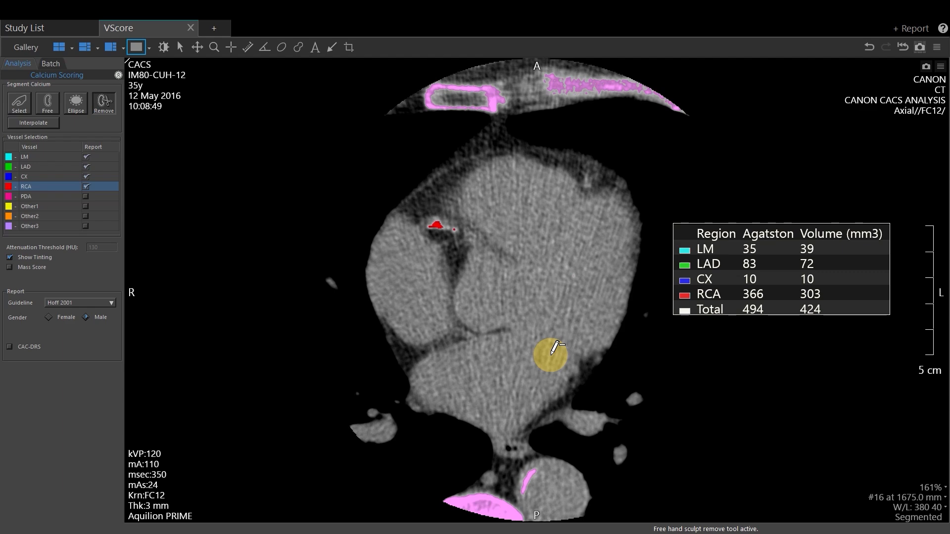
Define a manual batch that starts at slice 11 and ends at slice 37.
left_click(50, 63)
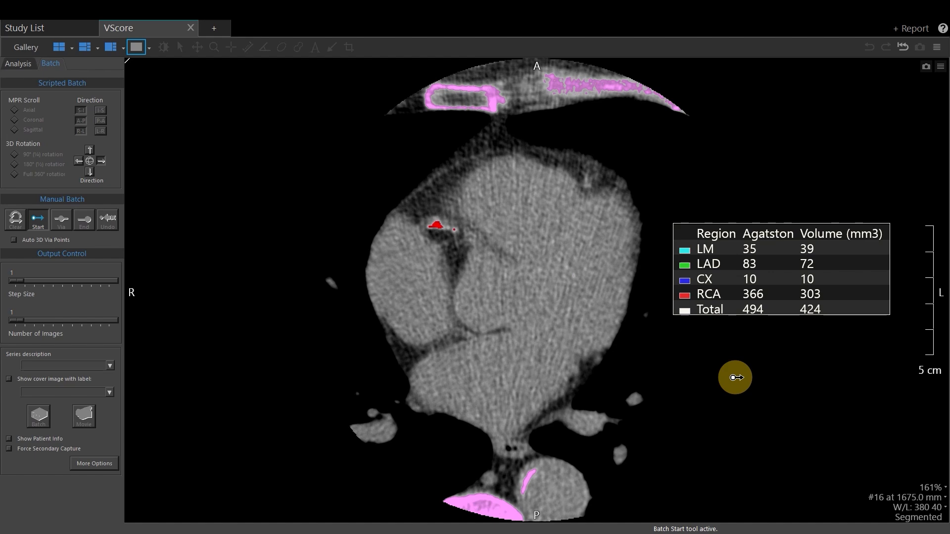
scroll(735, 378, "up", 5)
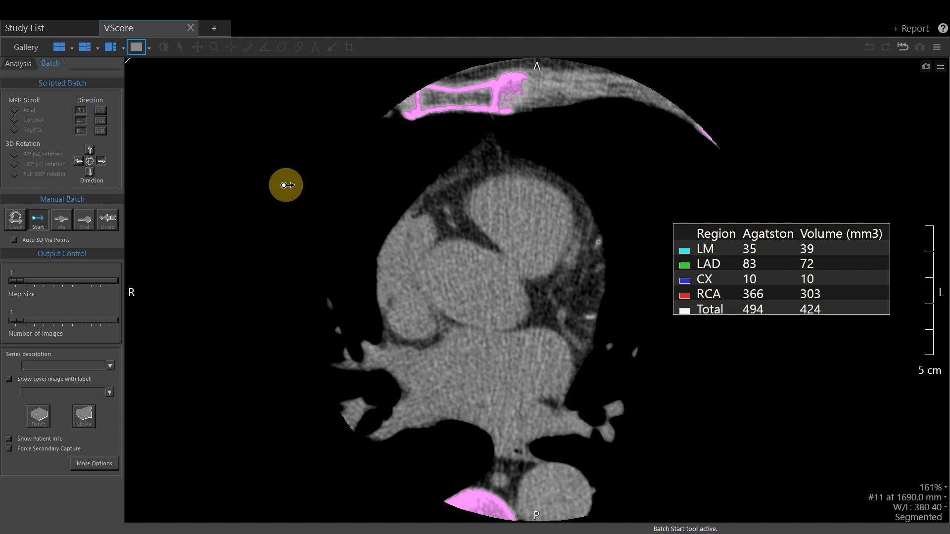
left_click(286, 185)
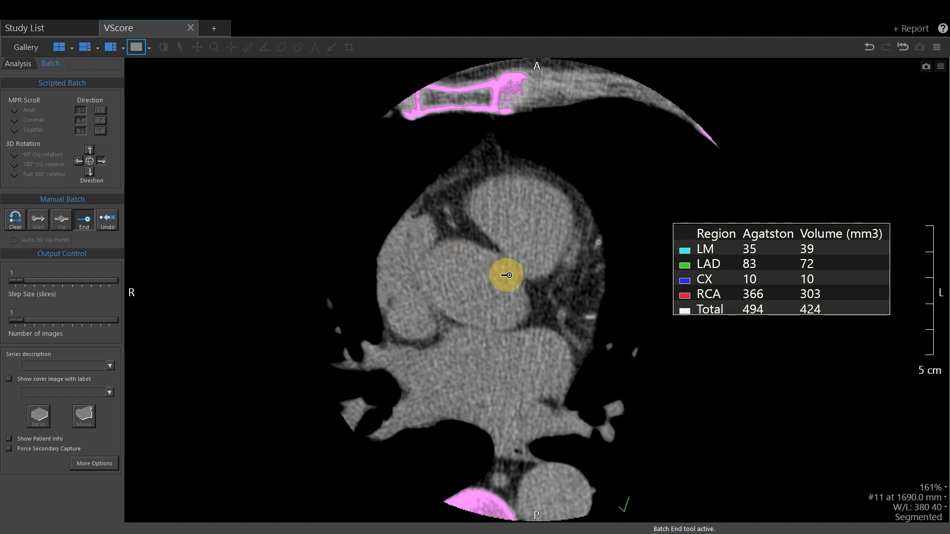
scroll(506, 275, "down", 5)
scroll(506, 275, "down", 20)
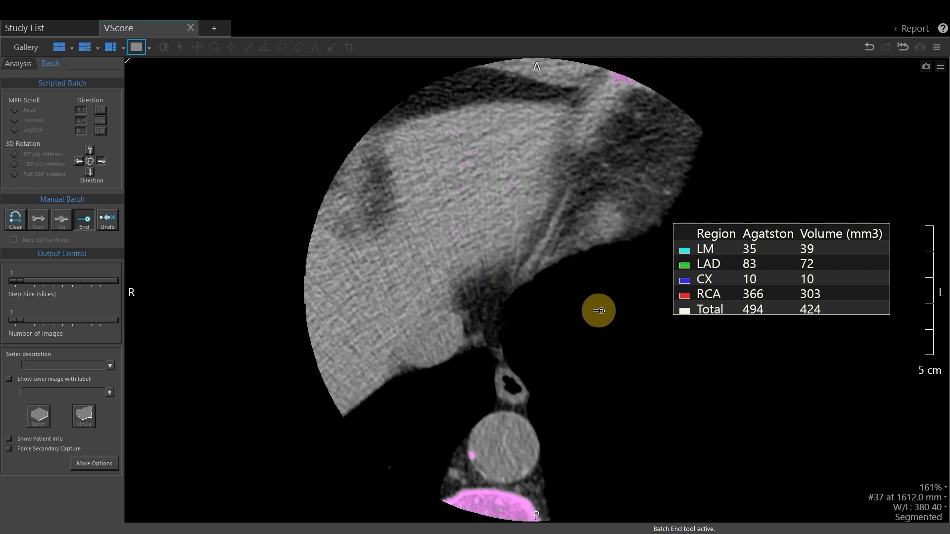
left_click(598, 310)
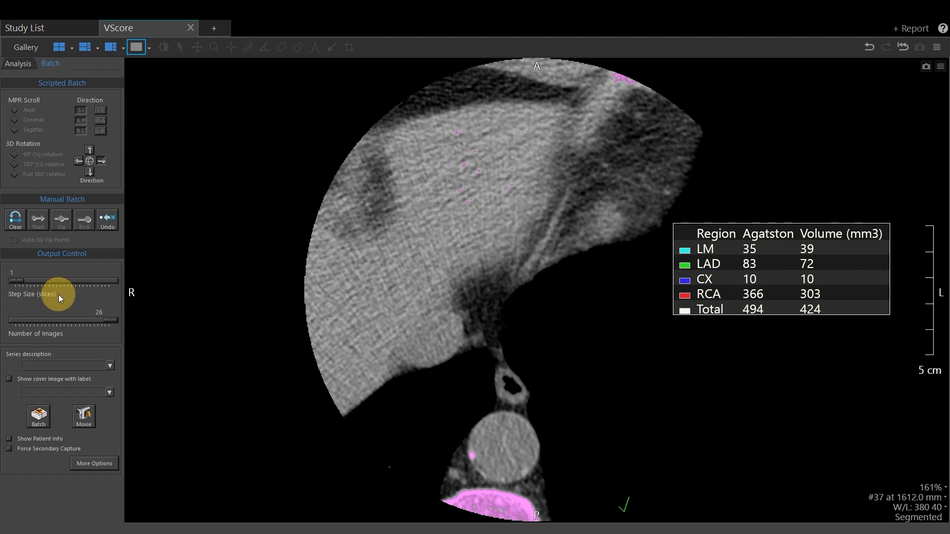
Set the batch series description to CACS Scroll and create the batch.
left_click(47, 365)
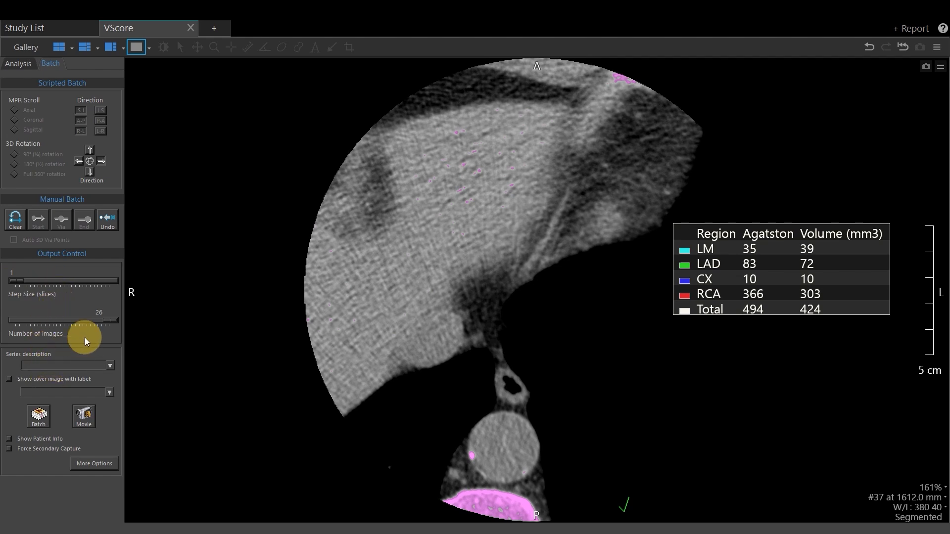
type("CACS Scroll")
left_click(37, 417)
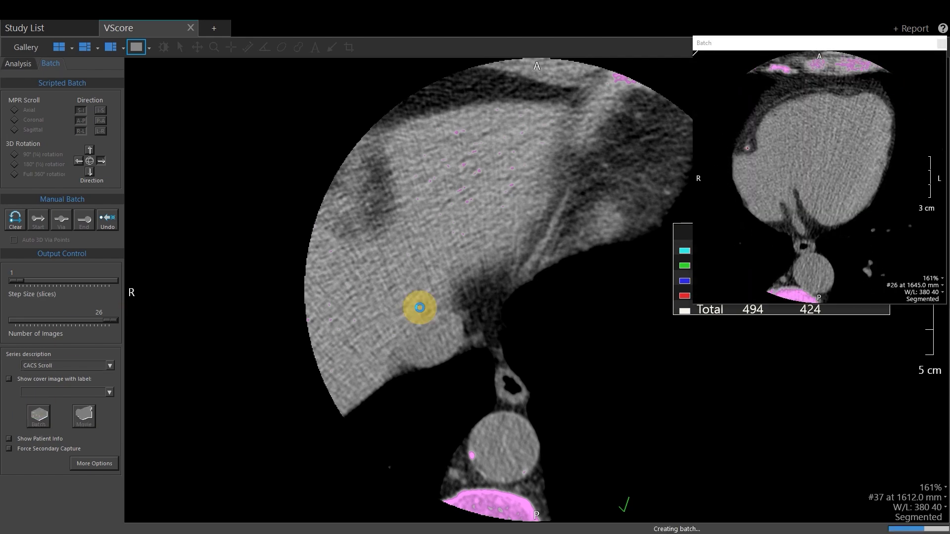